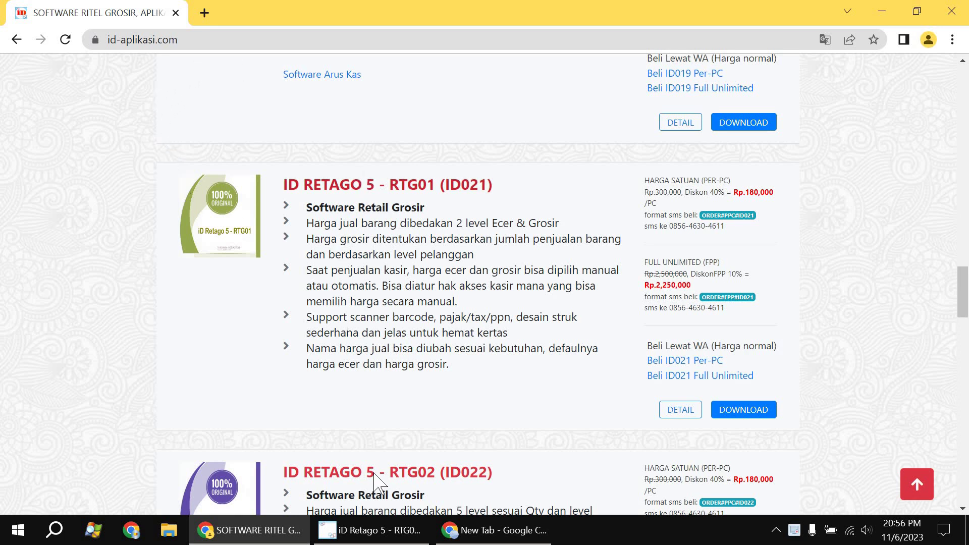
Step: Switch to iD Retago 5 and open the Barang master list
key(alt+Tab)
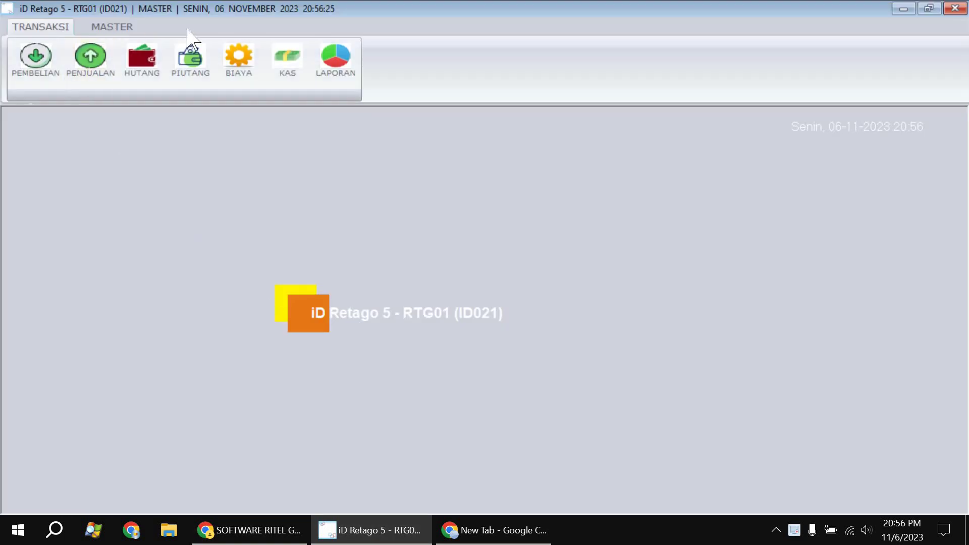
click(121, 26)
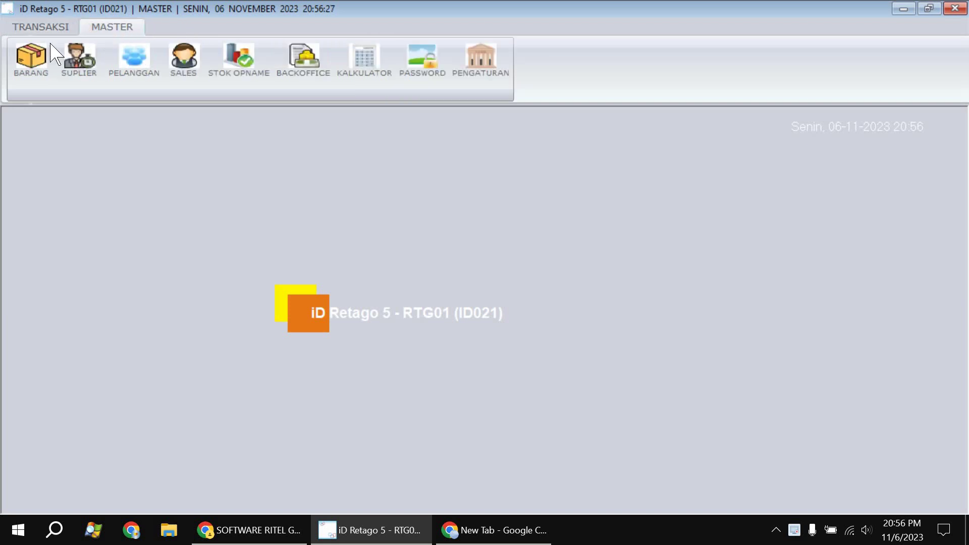
click(33, 79)
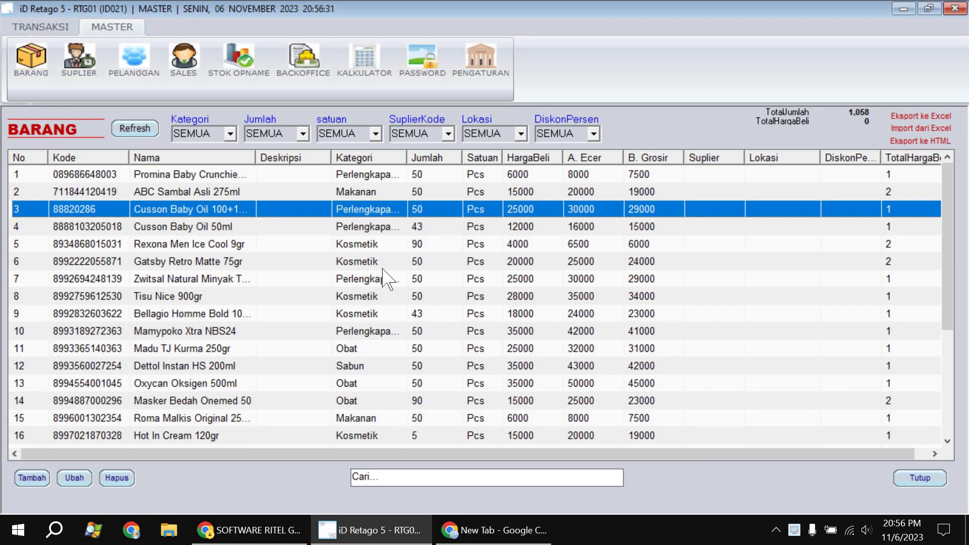
scroll(446, 270, down, 1)
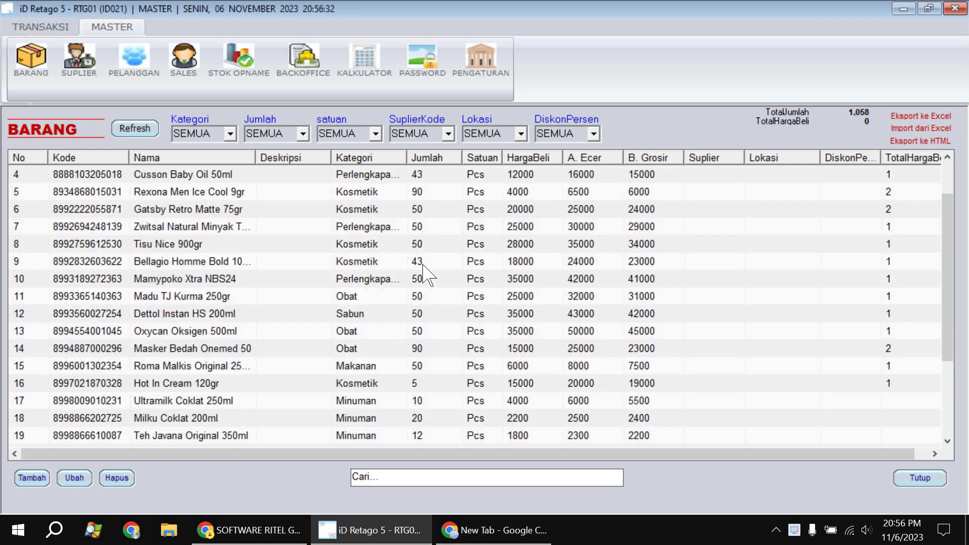
Step: Start a new item with the automatically numbered code BRG0001 and name it Keripik Singkong
click(43, 478)
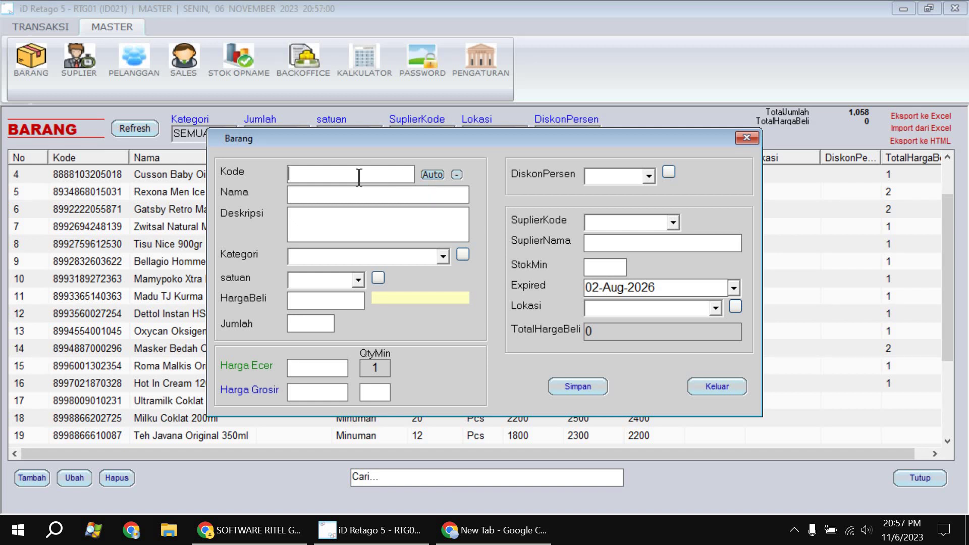
click(428, 173)
click(429, 175)
drag(309, 173, 277, 174)
text(BRG)
click(433, 174)
click(457, 175)
text(Keri)
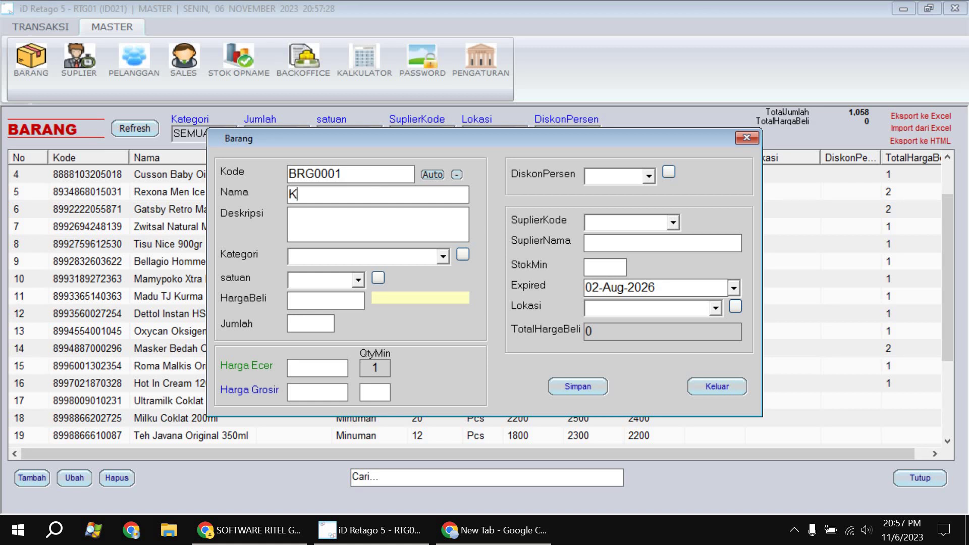
text(pik Singkong)
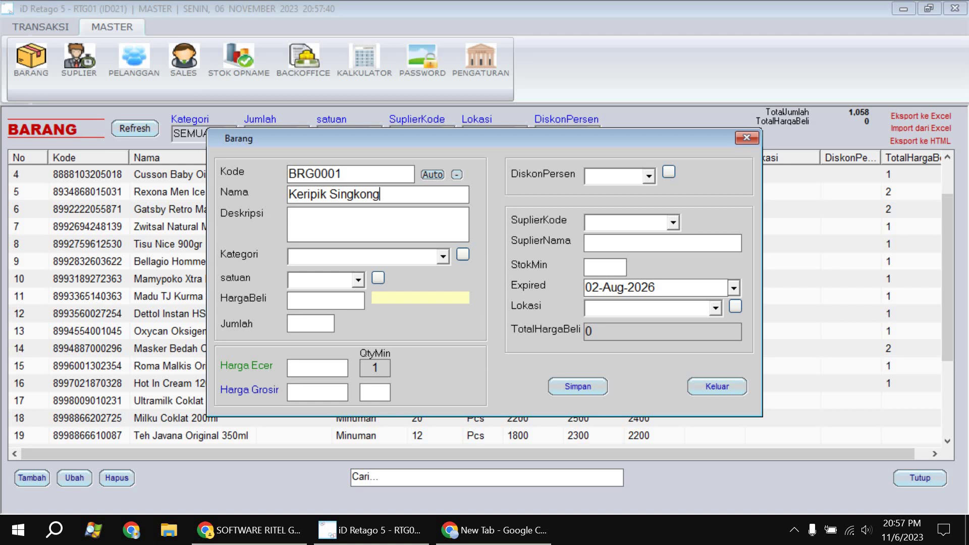
Step: Add the category Makanan Ringan to the category master and assign it to the Keripik Singkong item
click(289, 215)
click(463, 254)
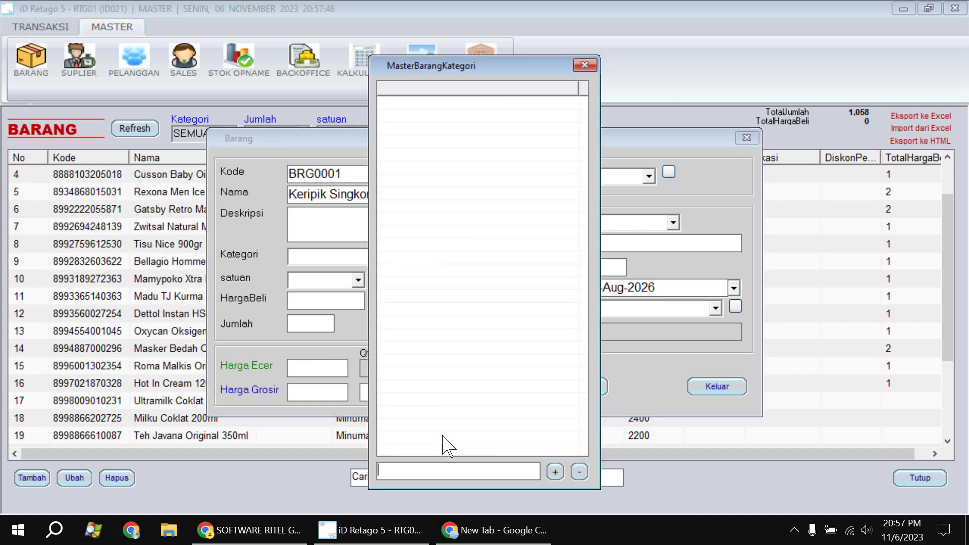
text(Makanan Ringan)
key(Return)
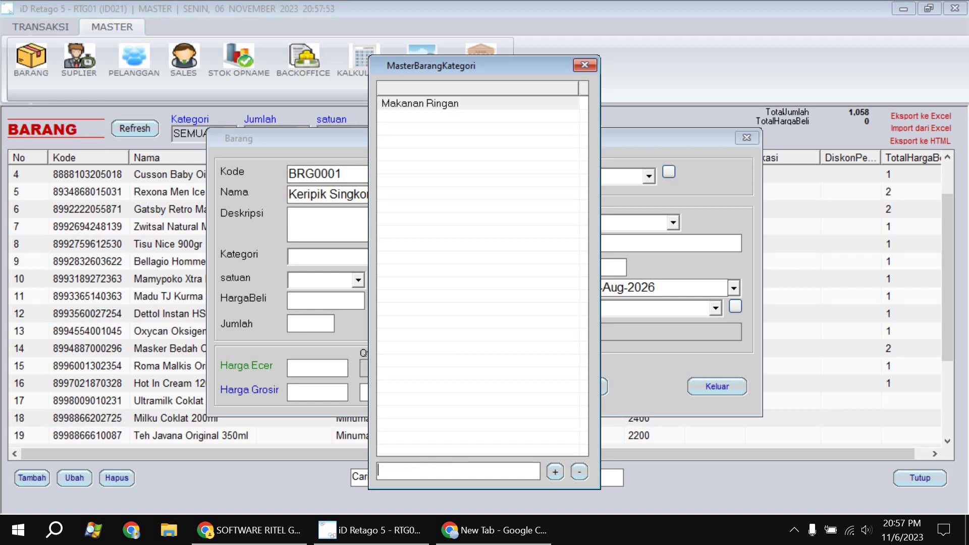
click(584, 65)
click(442, 256)
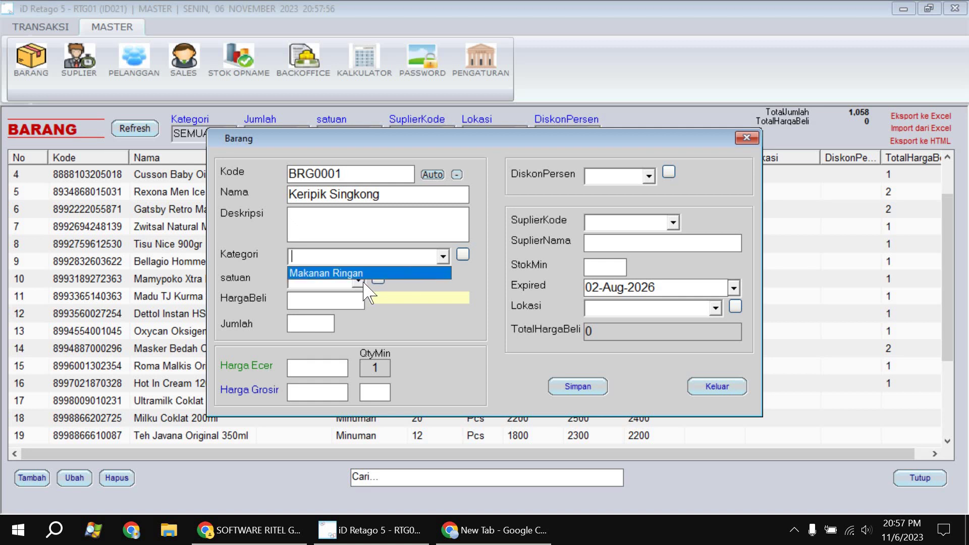
click(367, 273)
Step: Add the unit Pcs to the unit master and select it for the Keripik Singkong item
click(377, 278)
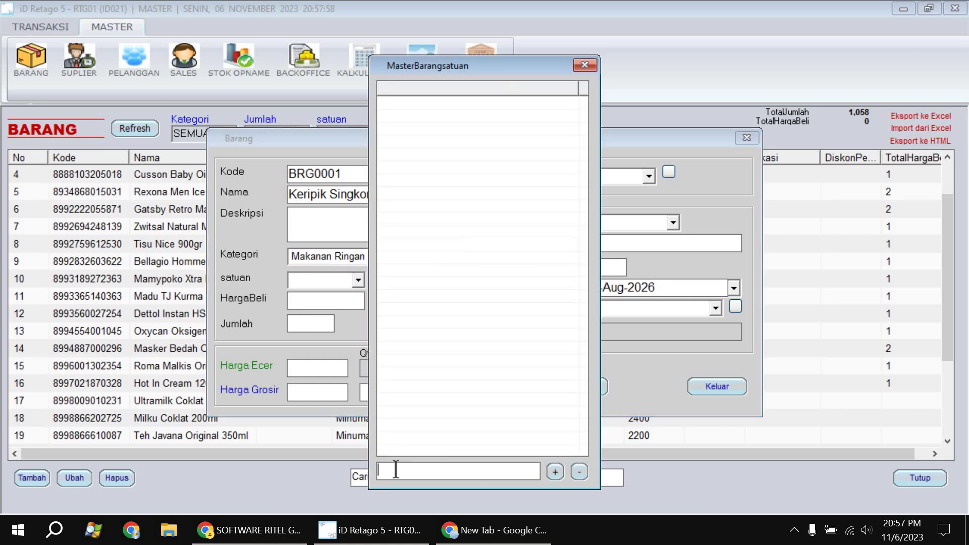
text(Pcs)
key(Return)
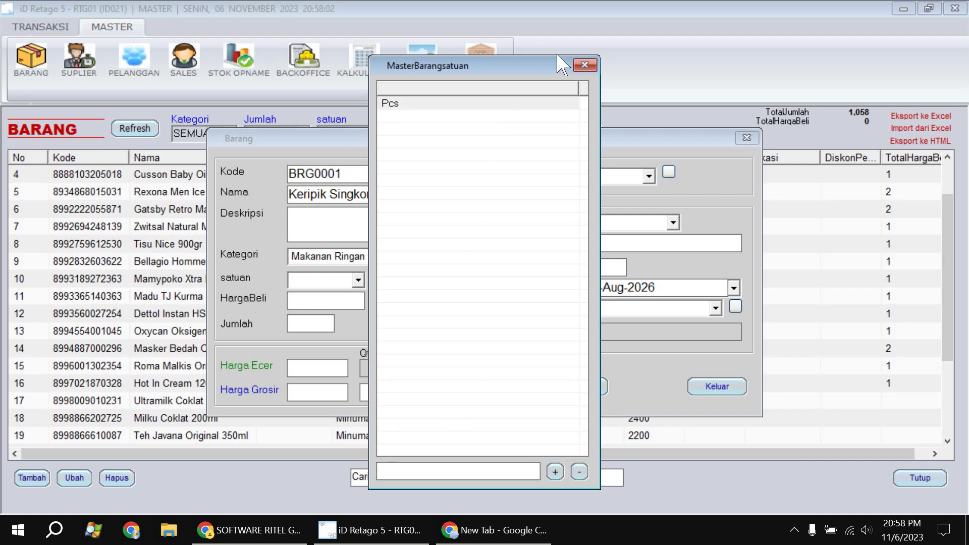
key(Escape)
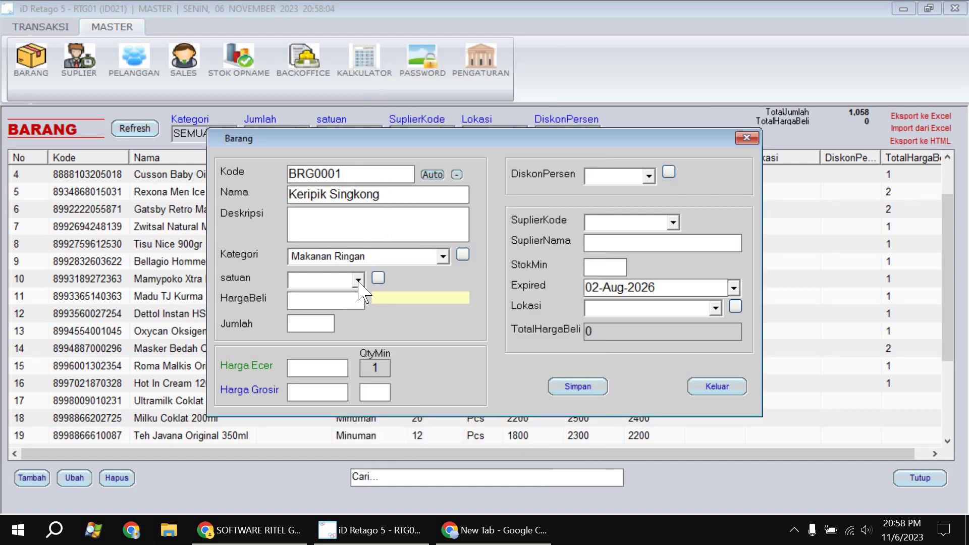
click(358, 279)
key(Return)
Step: Set the item's purchase price to 10000 and its stock quantity to 10
key(Return)
text(10000)
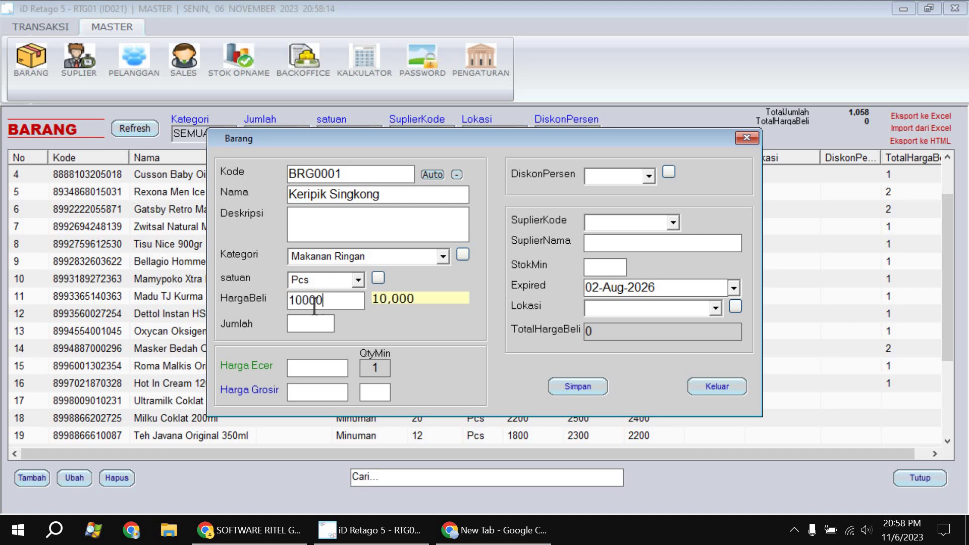
click(303, 323)
text(10)
Step: Set the retail price to 13000 and the wholesale price to 12000 with a minimum quantity of 10, and save the item
click(298, 367)
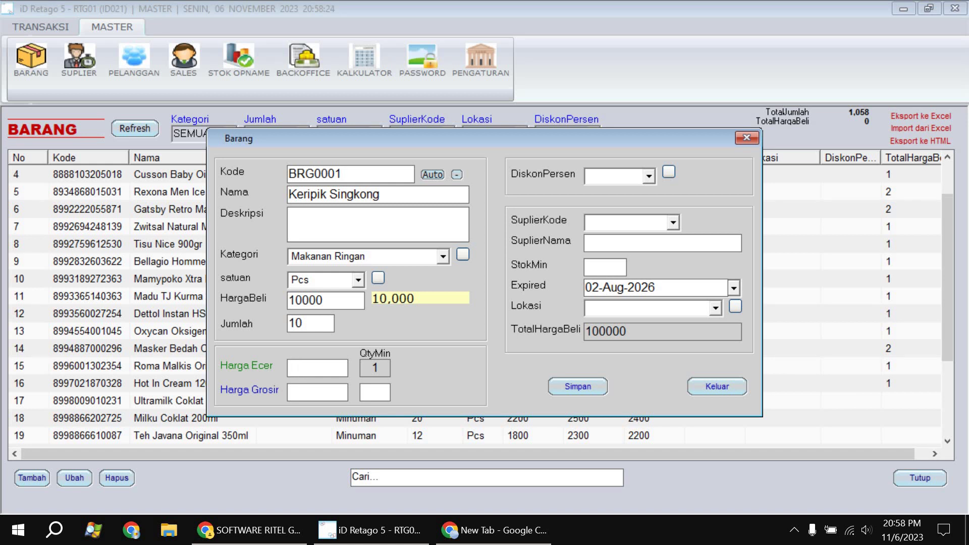
text(13000)
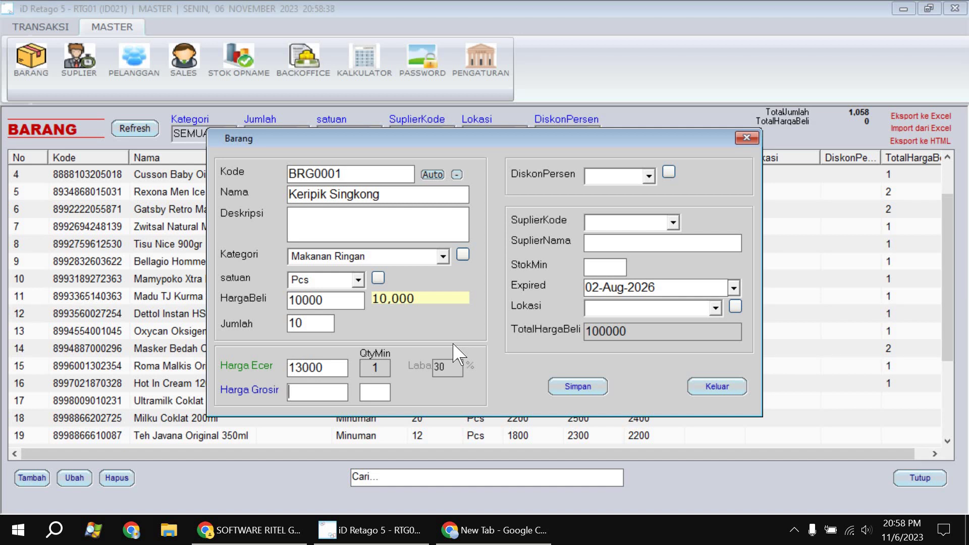
text(12000)
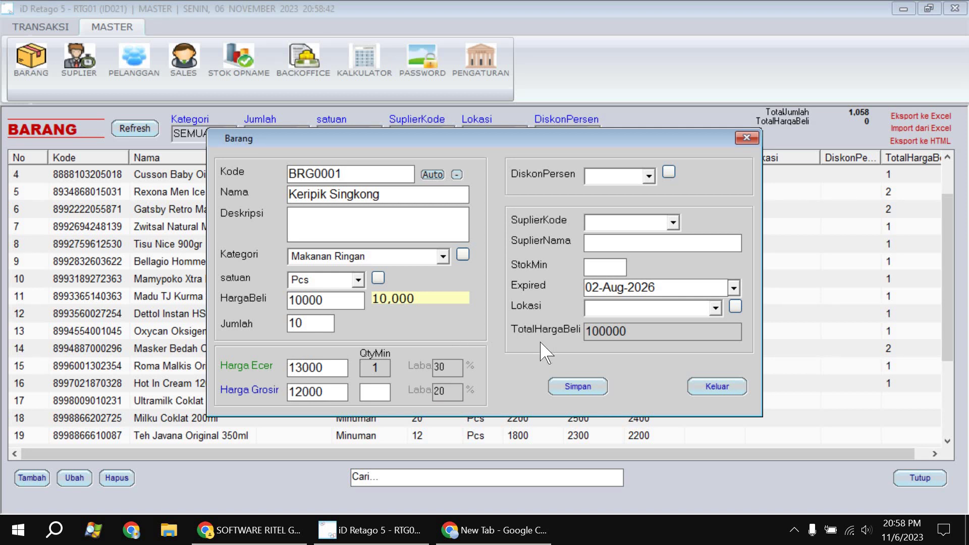
click(370, 390)
text(10)
click(567, 385)
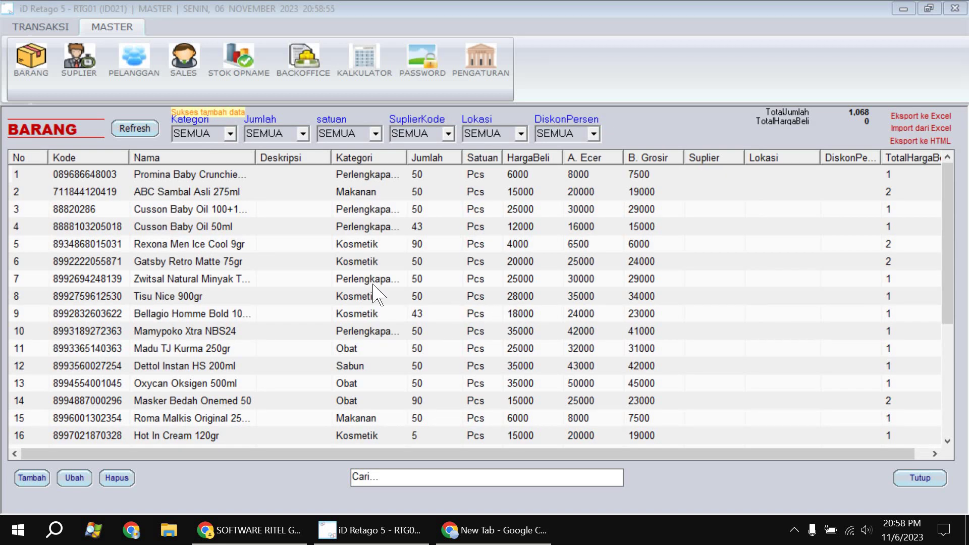
Step: Review the saved Keripik Singkong record in the item list, and close it without changes
scroll(229, 240, down, 4)
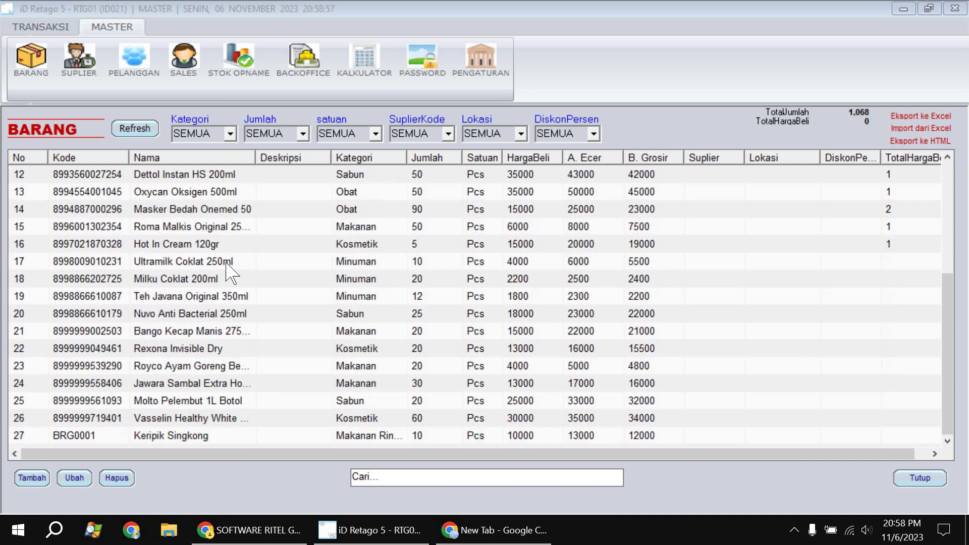
double_click(179, 435)
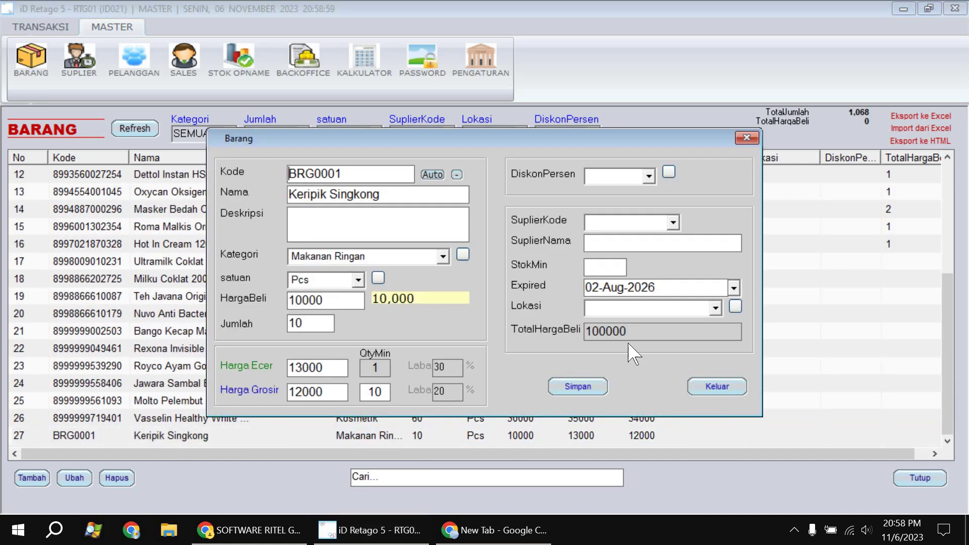
key(Escape)
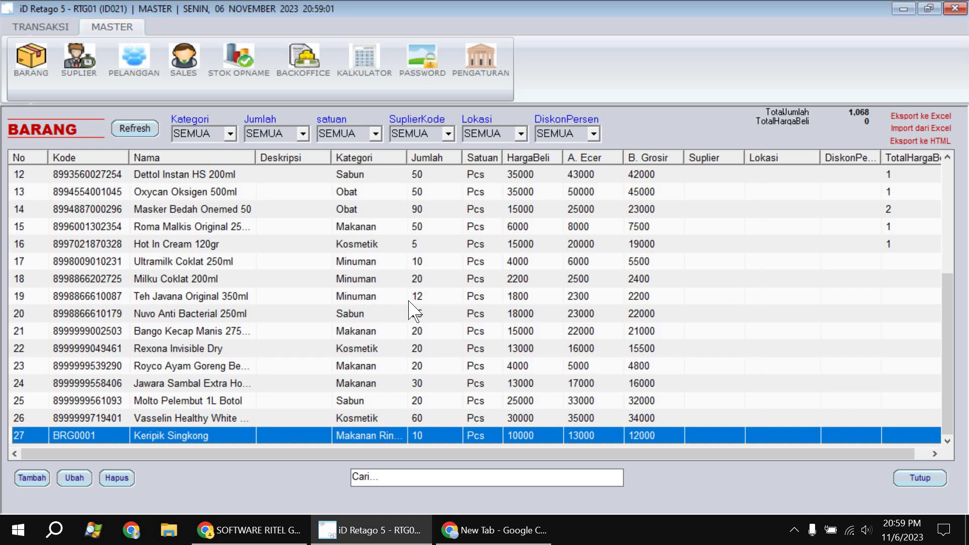
scroll(413, 310, up, 4)
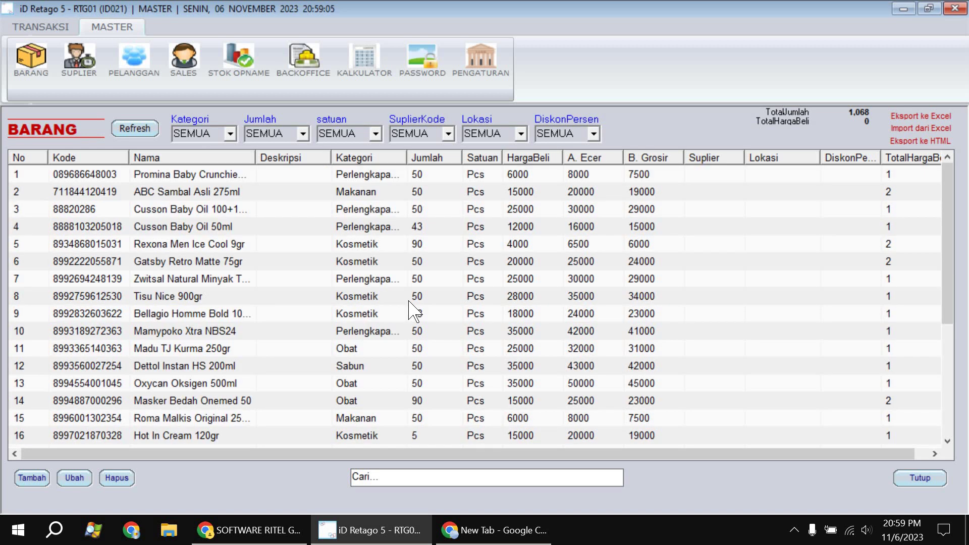
click(31, 477)
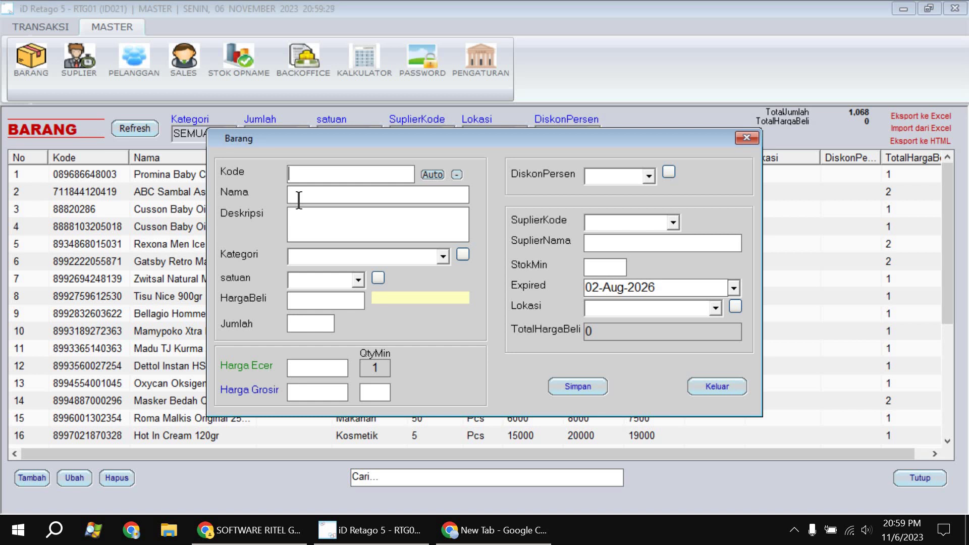
text(8885015220061)
key(Return)
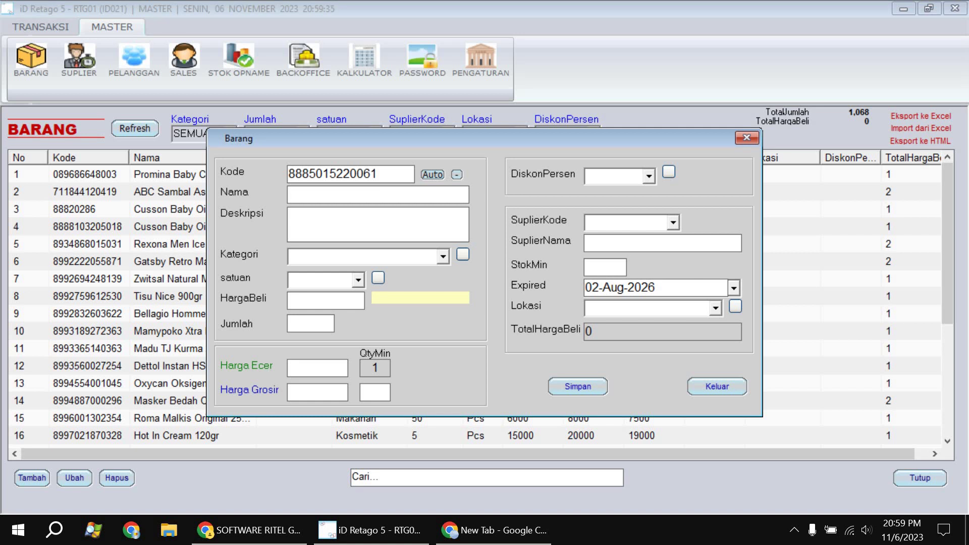
text(Insto Regular)
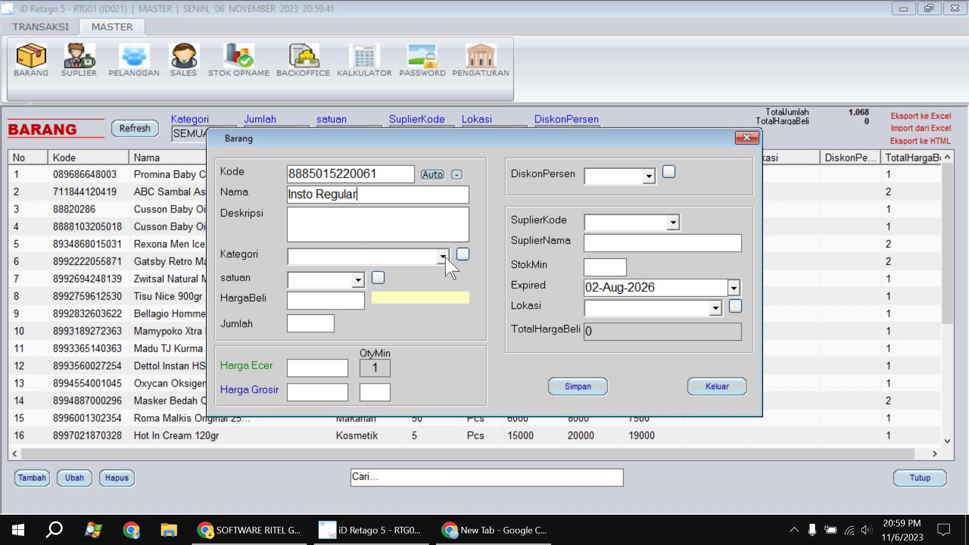
Step: Add the category Obat to the category master and assign it to the Insto Regular item
click(462, 254)
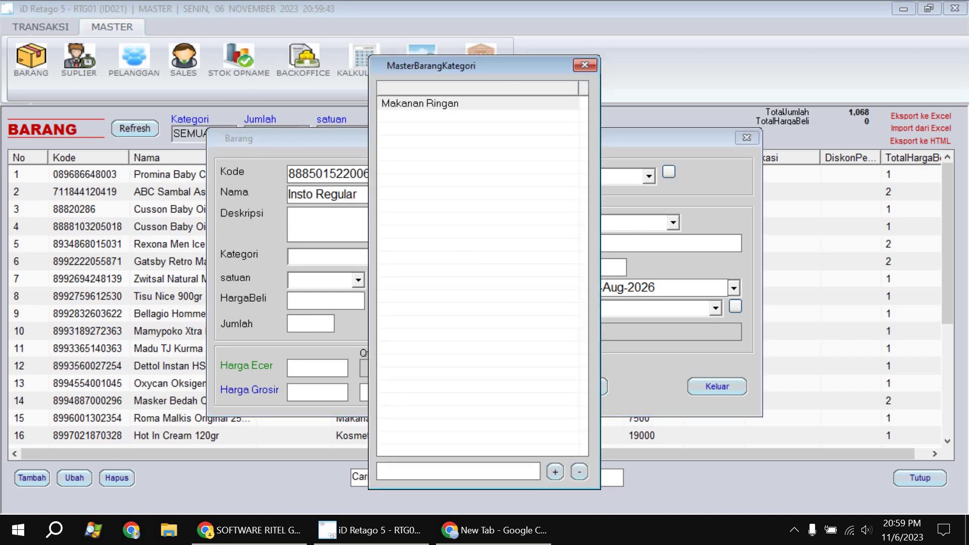
text(Obat)
key(Return)
key(Escape)
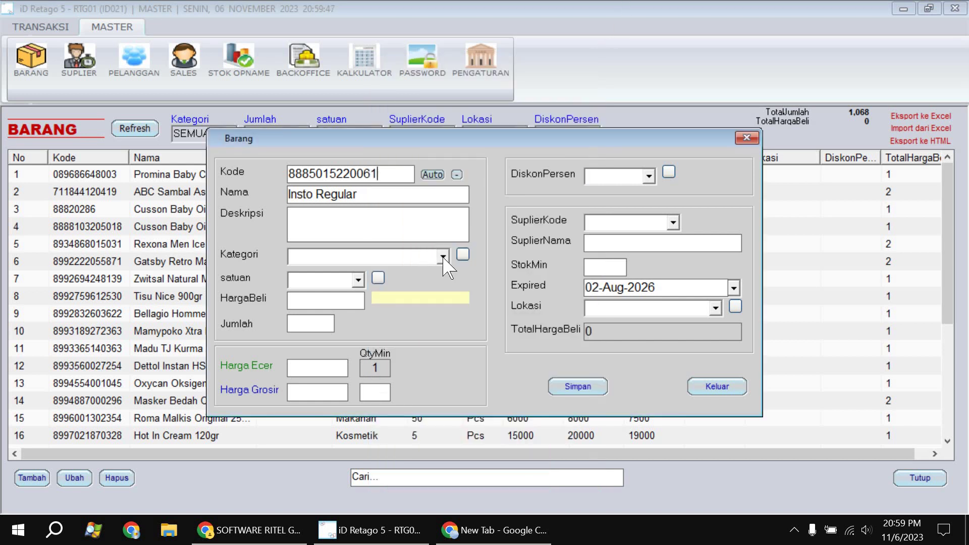
click(443, 256)
click(356, 285)
Step: Set the Insto Regular item's unit to Pcs, purchase price to 13000 and stock quantity to 10
key(Tab)
key(Tab)
text(13000)
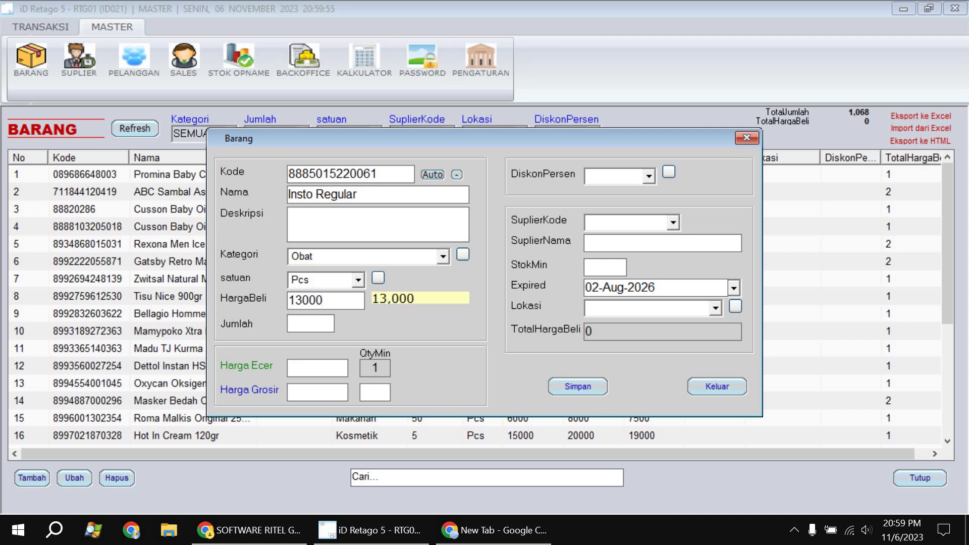
click(316, 327)
text(10)
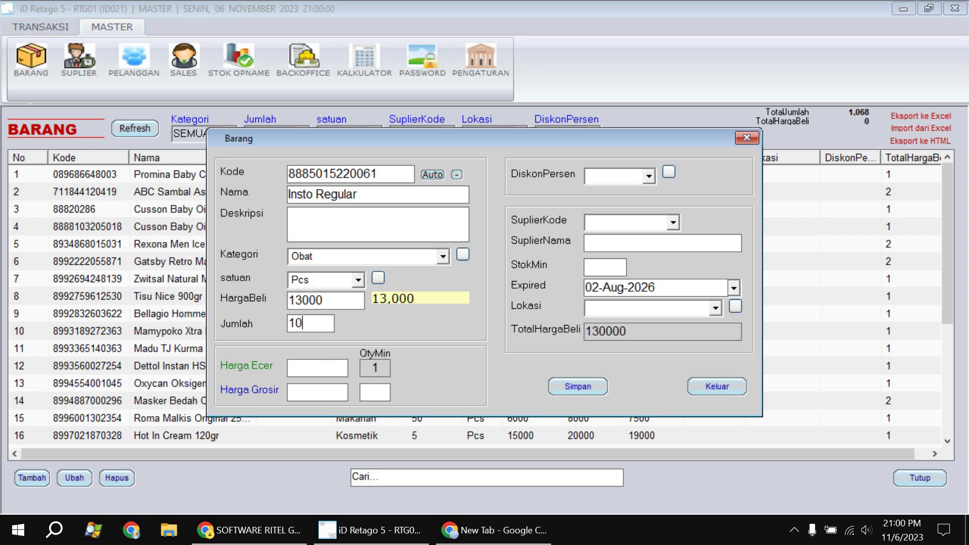
Step: Set the retail price to 18000 and the wholesale price to 17000 with a minimum quantity of 5, and save the Insto Regular item
click(321, 372)
text(18)
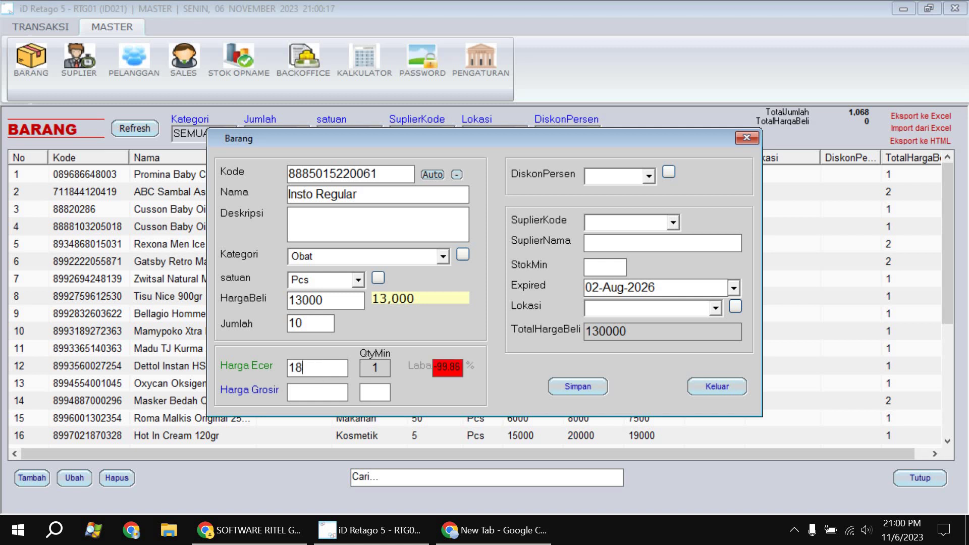
text(000)
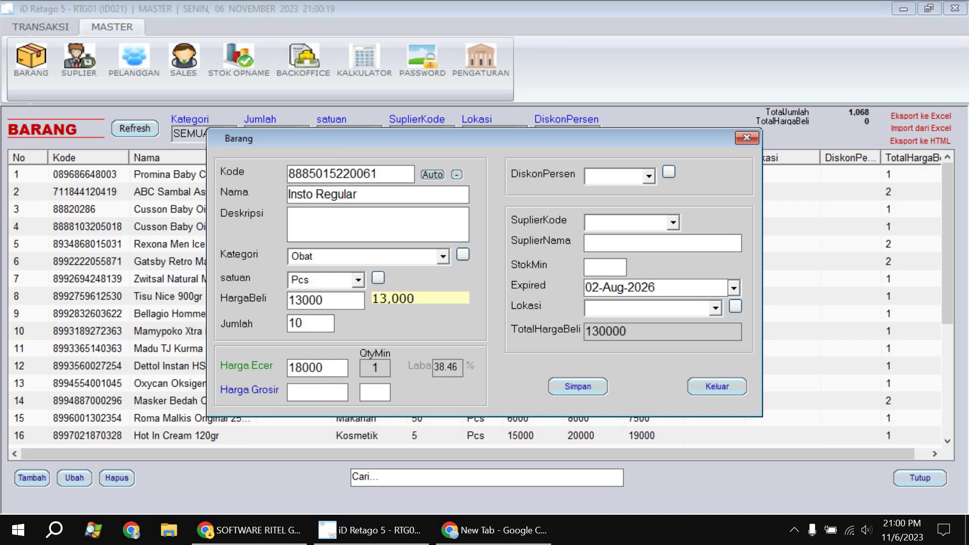
click(368, 392)
text(10)
key(BackSpace)
key(BackSpace)
text(5)
click(301, 392)
text(1)
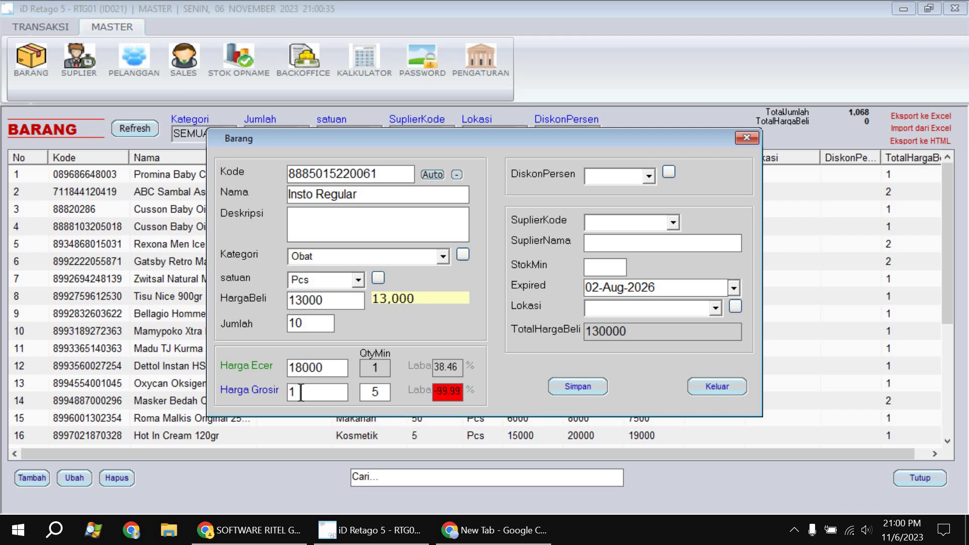
text(7000)
click(594, 391)
Step: Check the item list for the Insto Regular and Keripik Singkong entries
scroll(565, 349, down, 4)
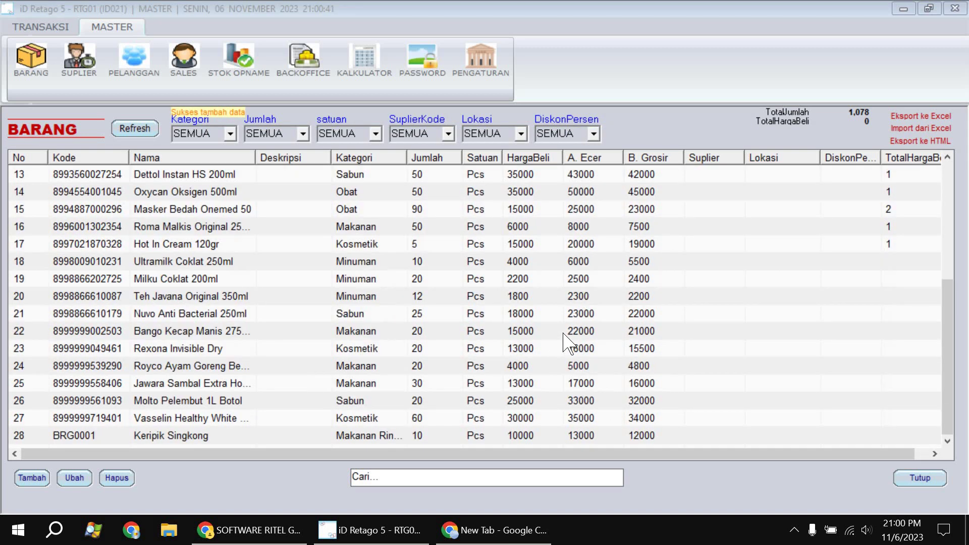
scroll(565, 334, up, 4)
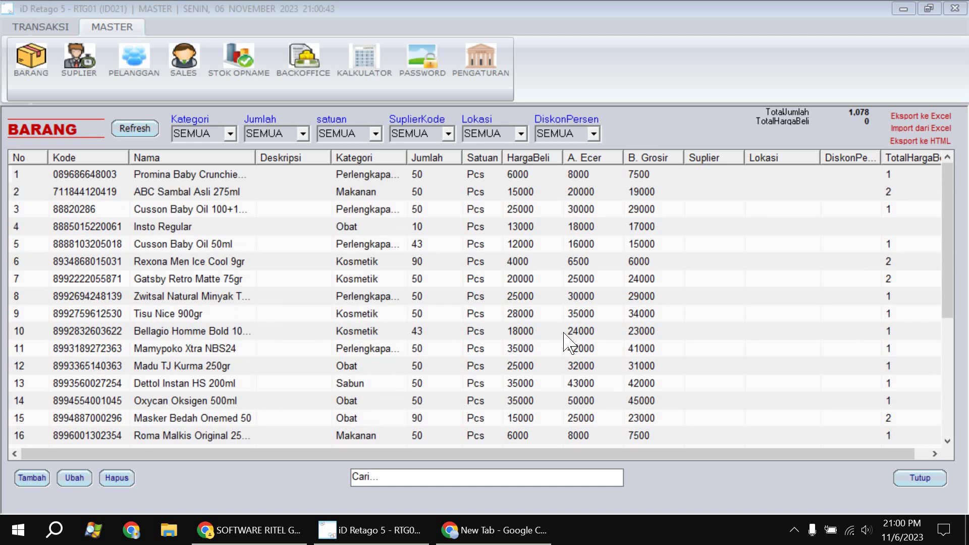
scroll(564, 343, down, 4)
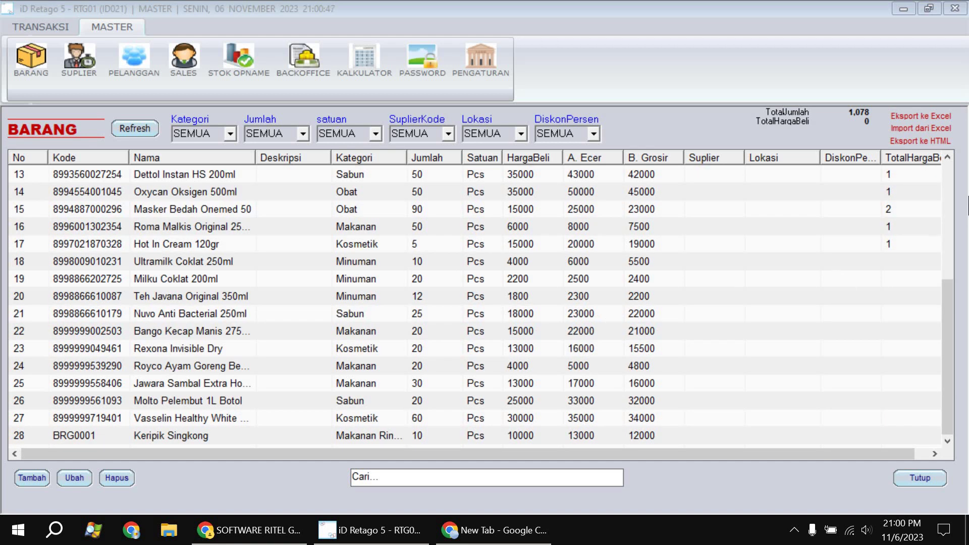
Step: Open the Excel import form for the item master, examine its procedure and column layout, and leave the form
click(920, 129)
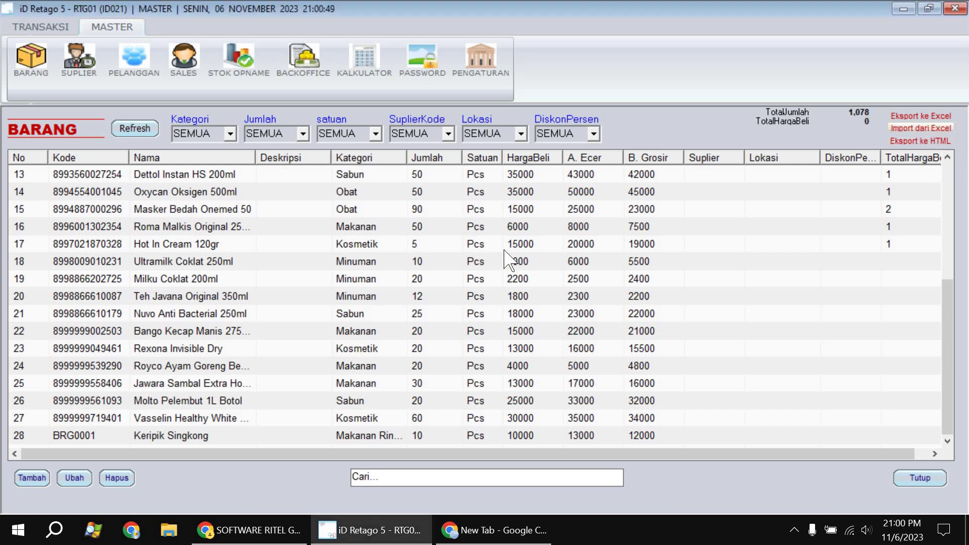
scroll(413, 311, right, 4)
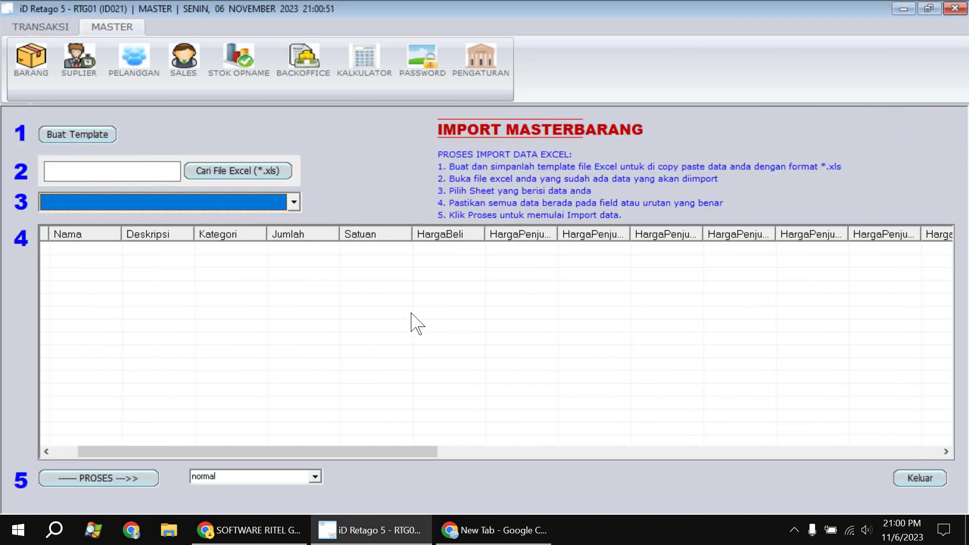
scroll(413, 310, left, 1)
scroll(160, 218, left, 1)
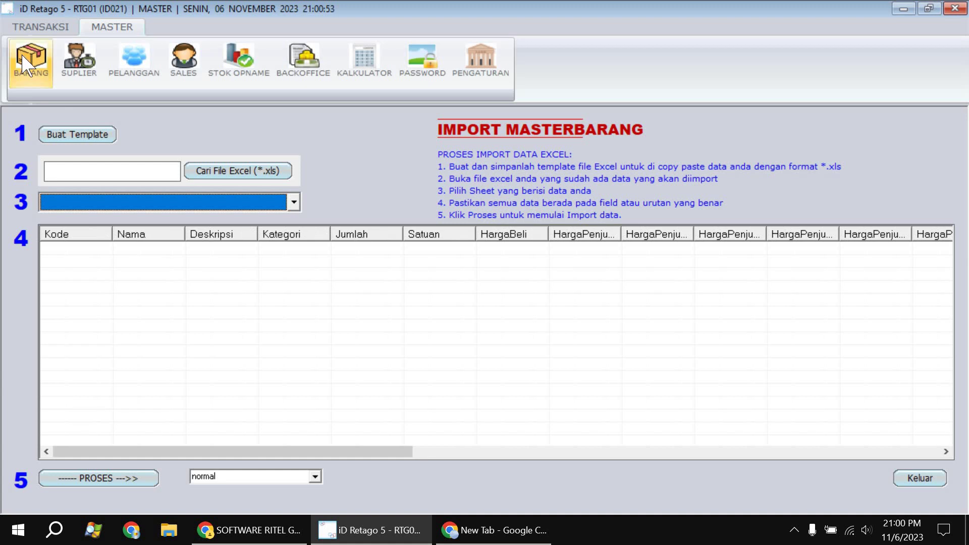
click(31, 58)
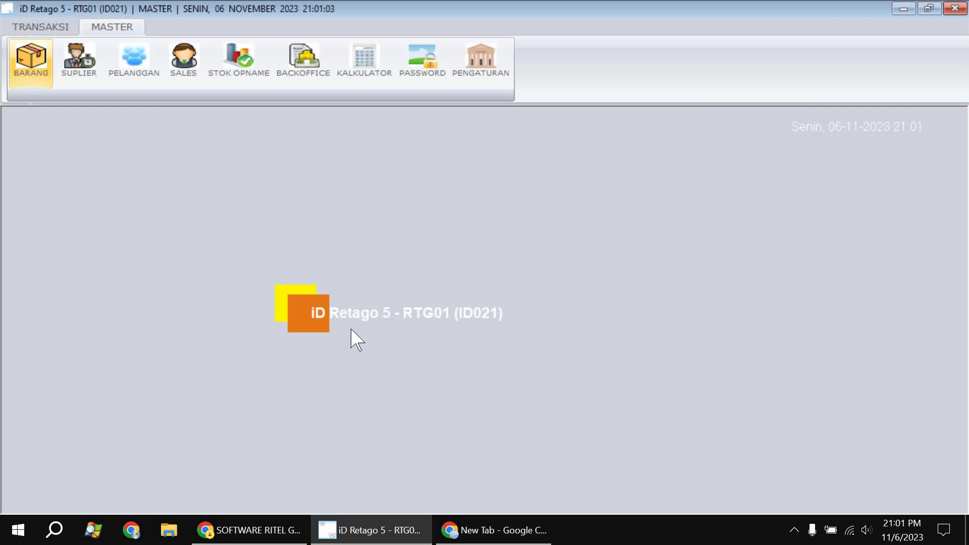
Step: Switch to the id-aplikasi.com page in Chrome and open the detail page for iD Retago 5 - RTG01 (ID021)
click(262, 527)
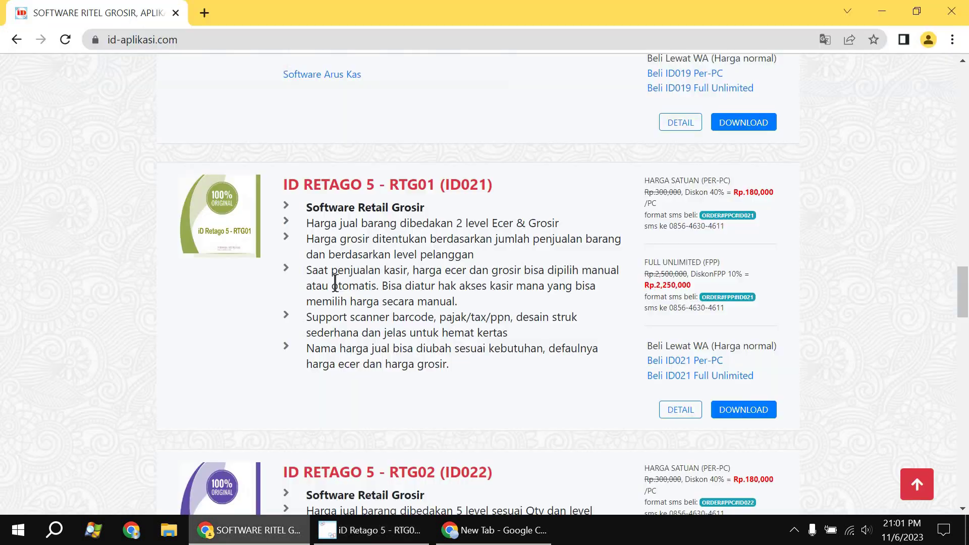
click(370, 189)
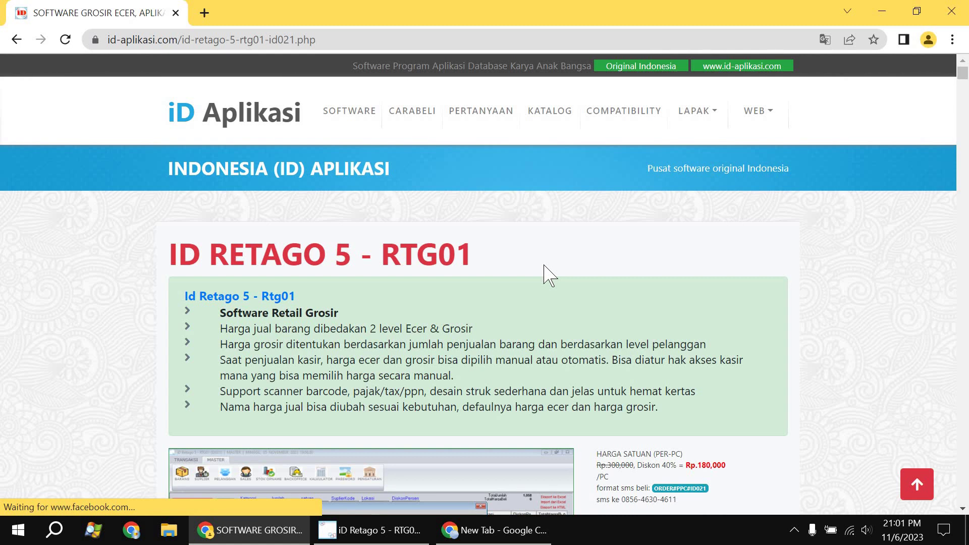